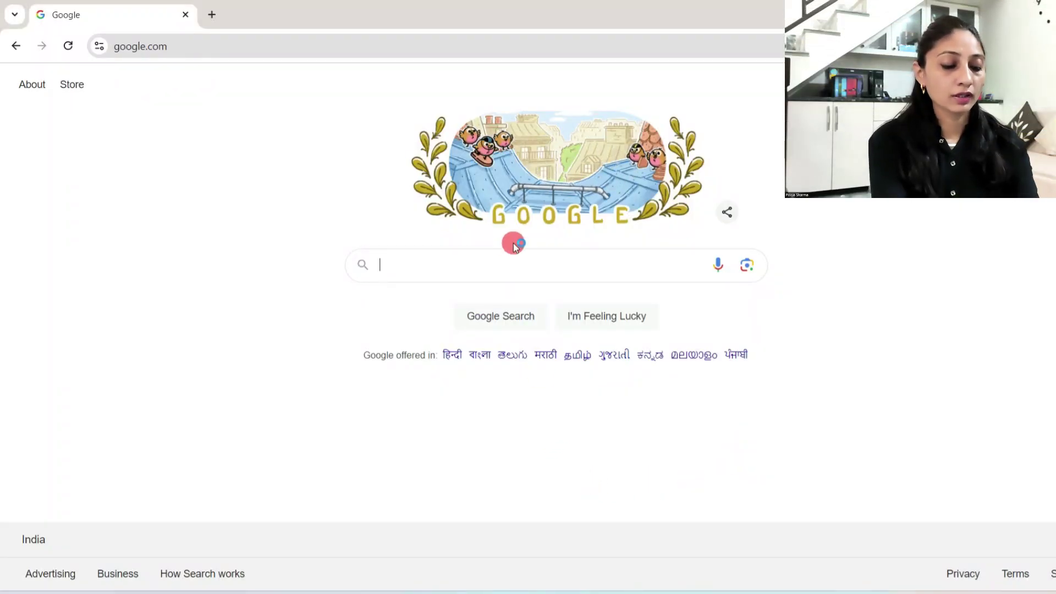
Step: Search Google for typeset.io and open the SciSpace site from the results
left_click(510, 262)
type("typeset.u")
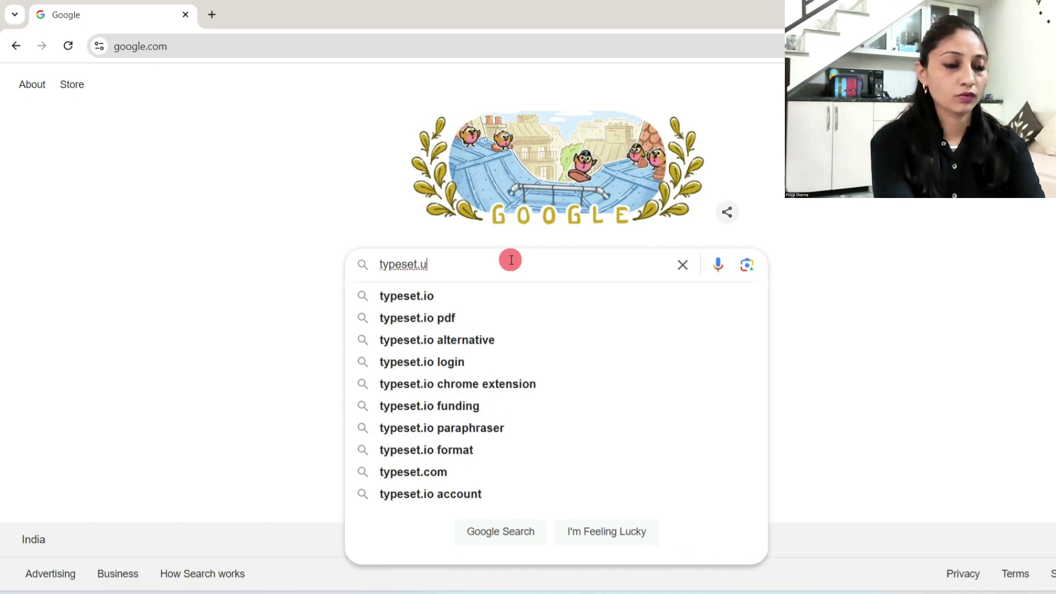
key("BackSpace")
type("io")
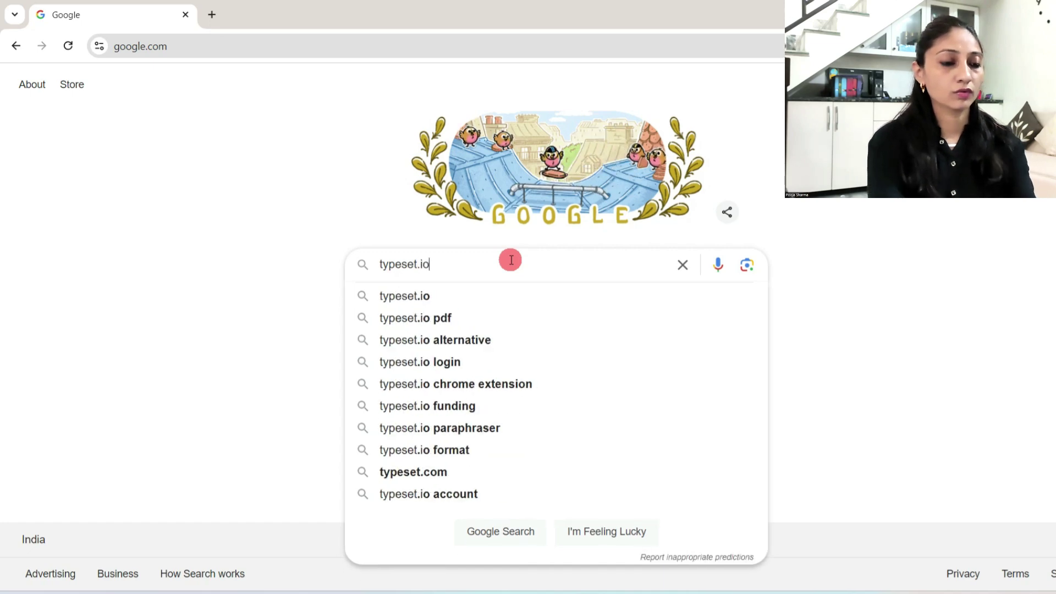
key("Return")
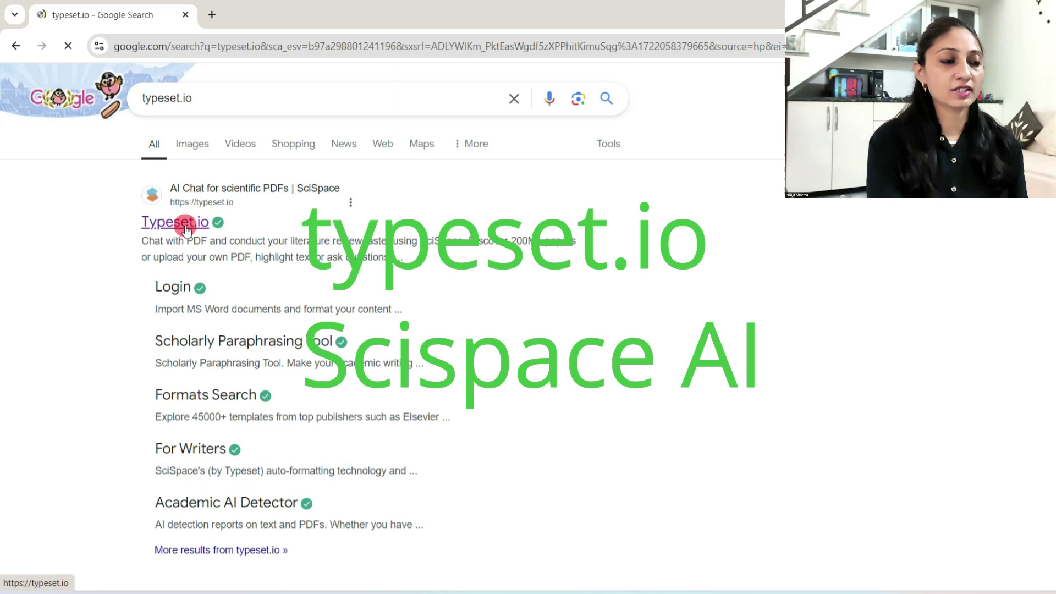
left_click(185, 227)
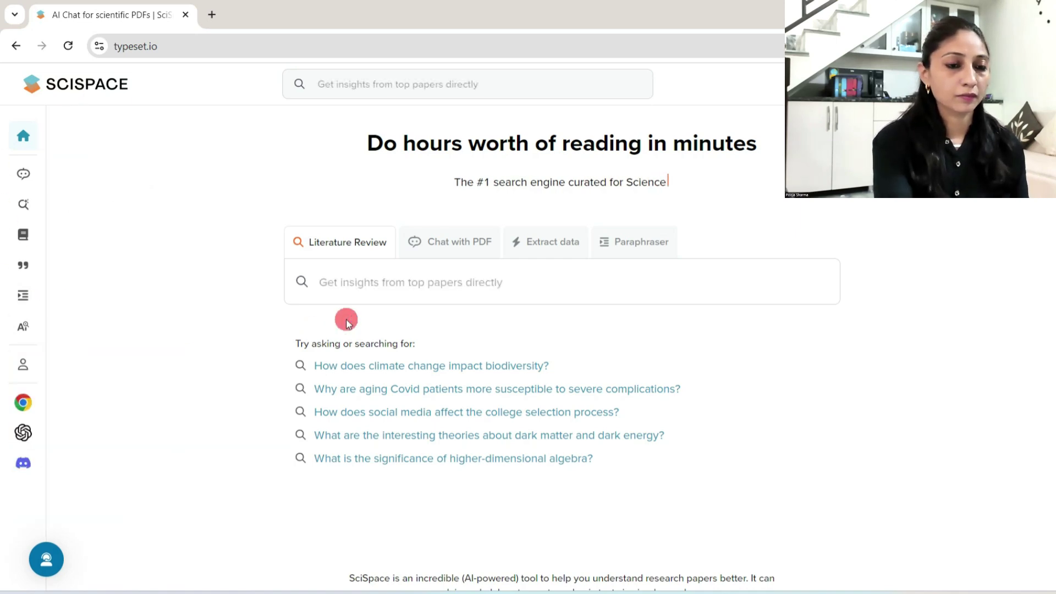
Step: Zoom the homepage in and open Paraphraser from the expanded left sidebar
key("ctrl+plus")
key("ctrl+plus")
key("ctrl+plus")
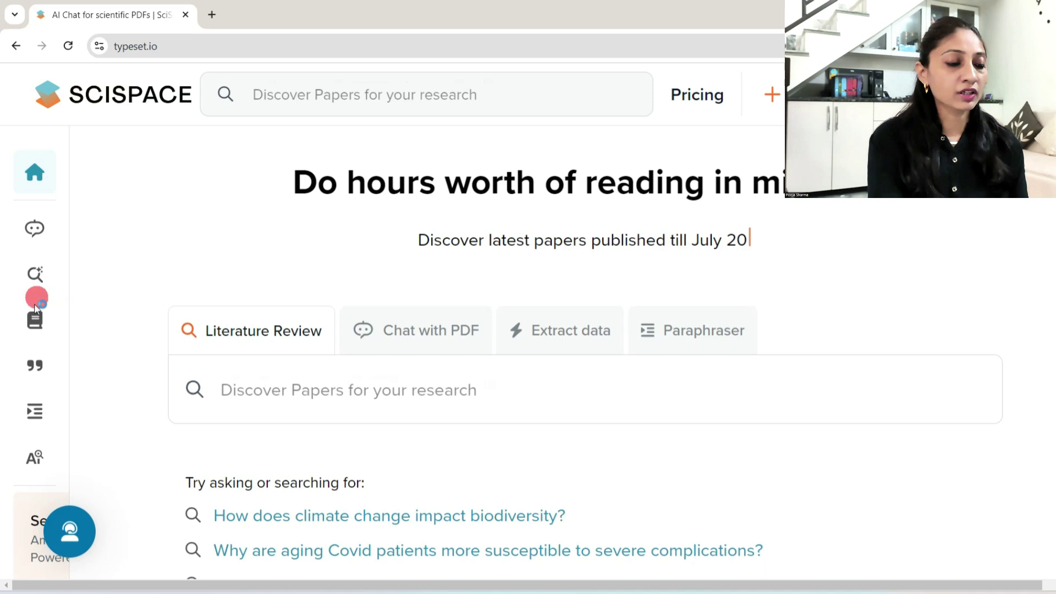
mouse_move(29, 405)
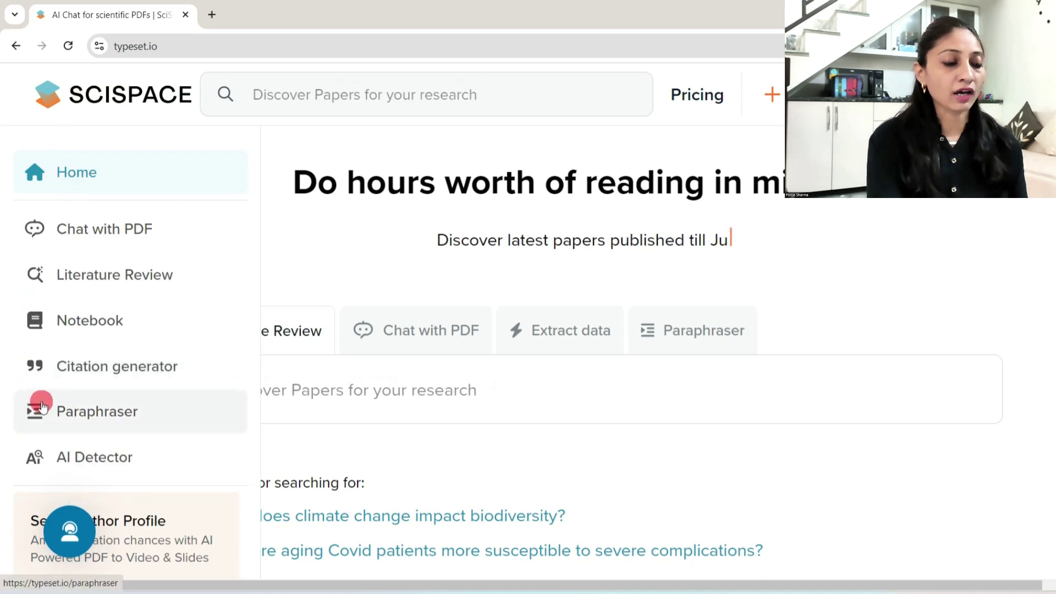
left_click(95, 413)
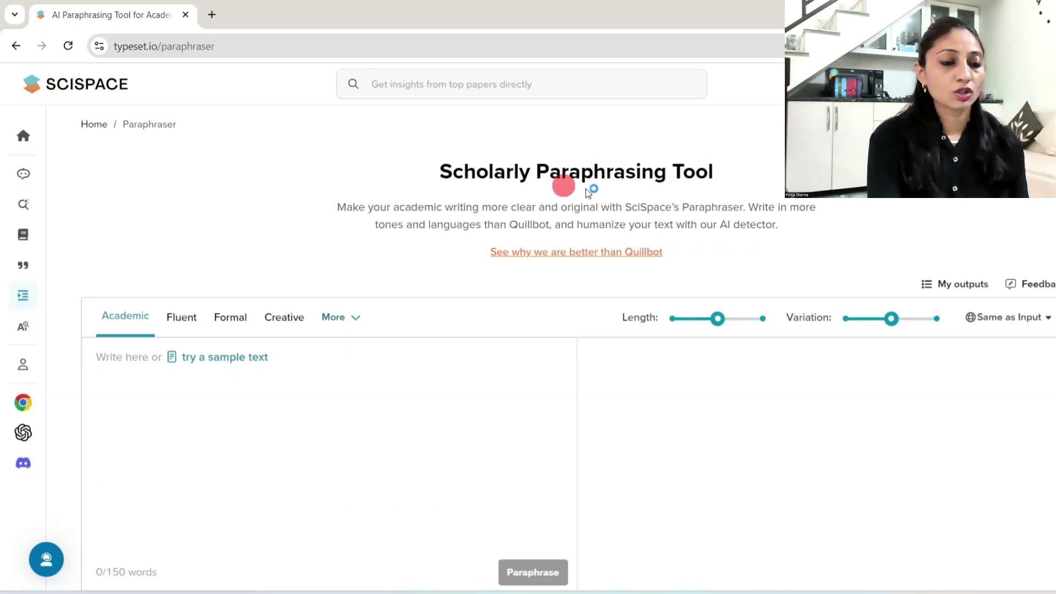
Step: Scroll below the empty input box to the 'See how we are better than Quillbot' comparison
left_click(472, 349)
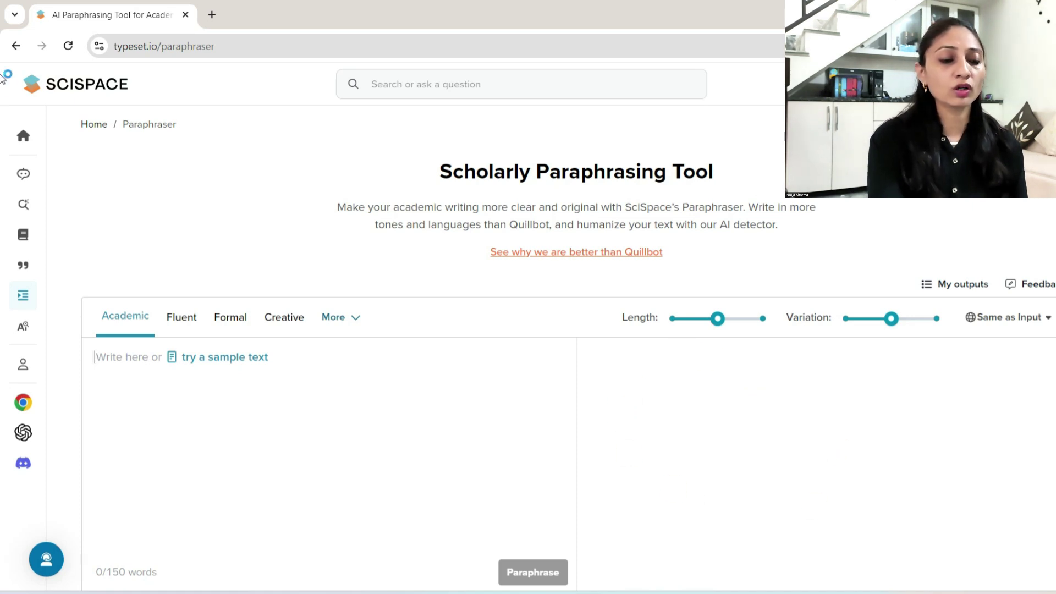
scroll(2, 117, "down", 3)
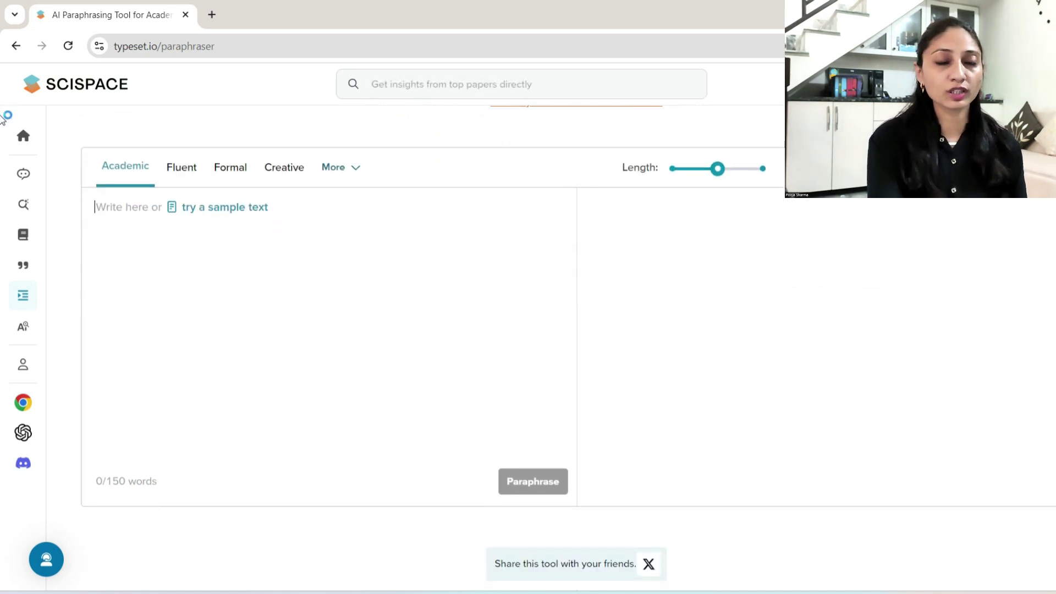
scroll(2, 117, "down", 8)
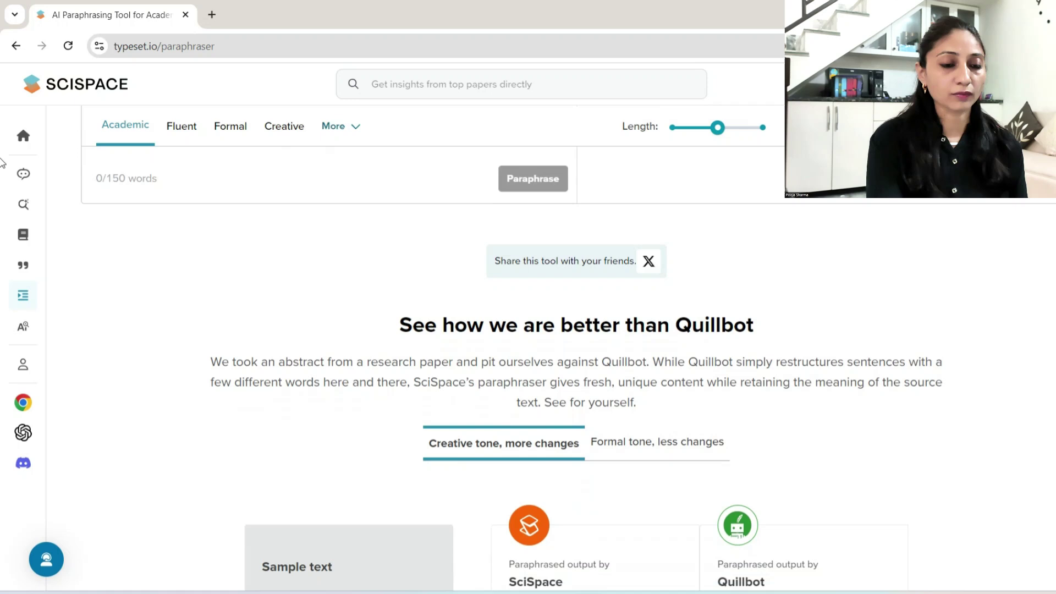
scroll(3, 176, "down", 1)
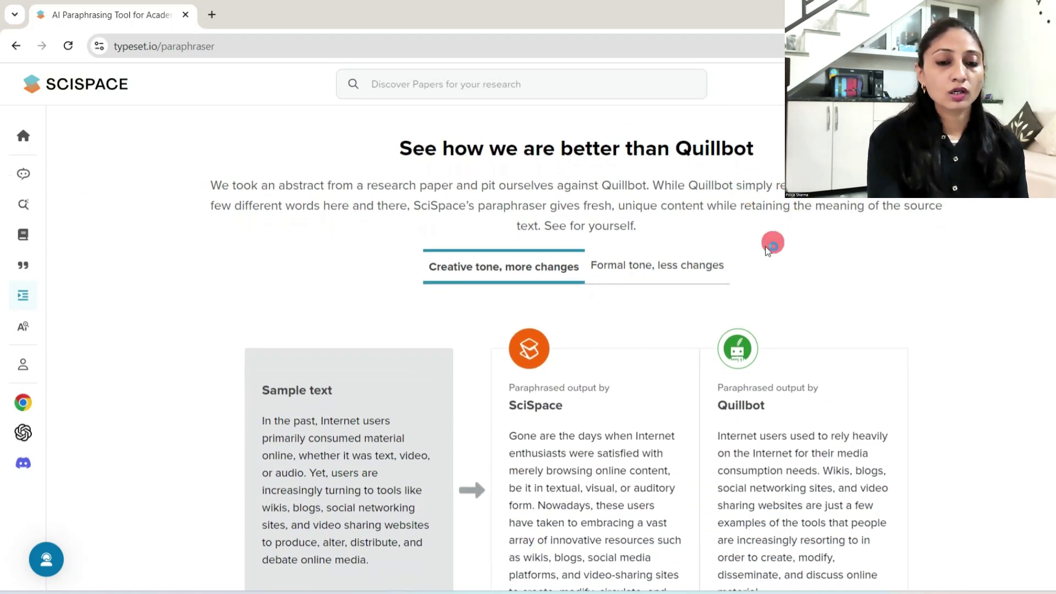
scroll(5, 240, "down", 1)
scroll(3, 242, "down", 1)
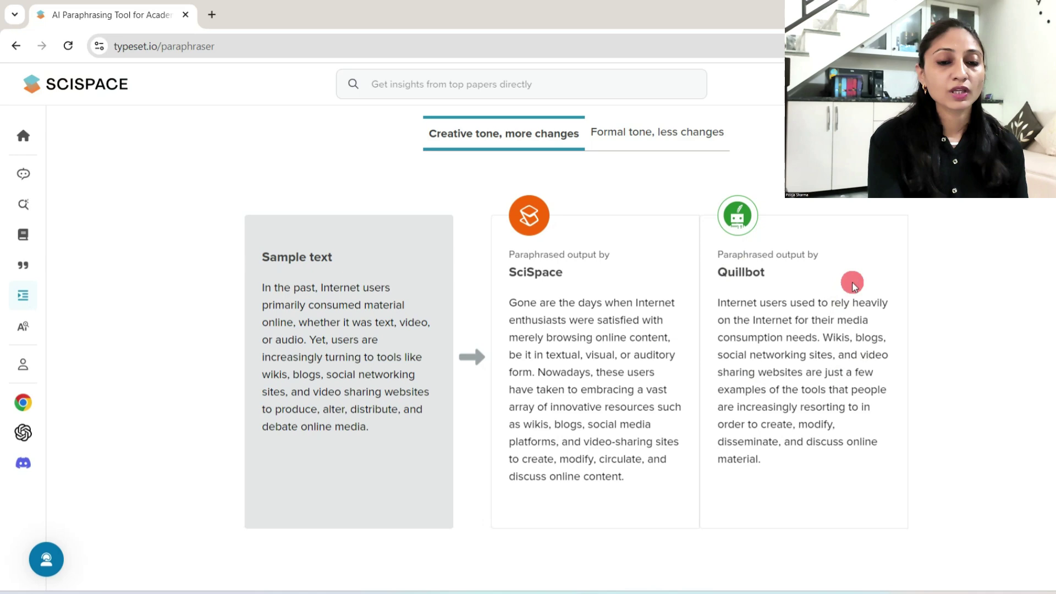
scroll(396, 297, "up", 3)
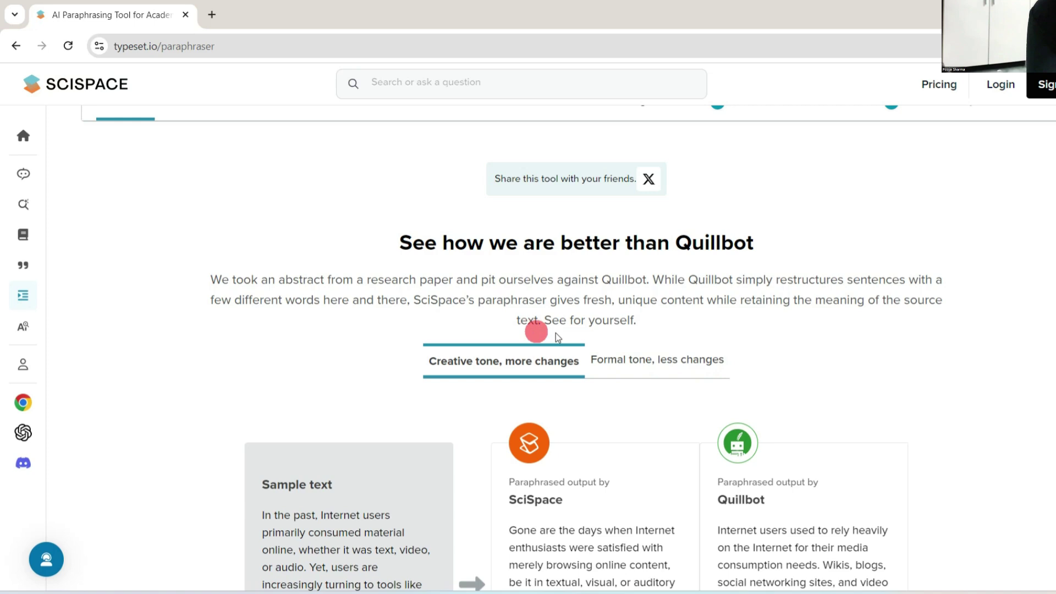
scroll(1, 193, "down", 7)
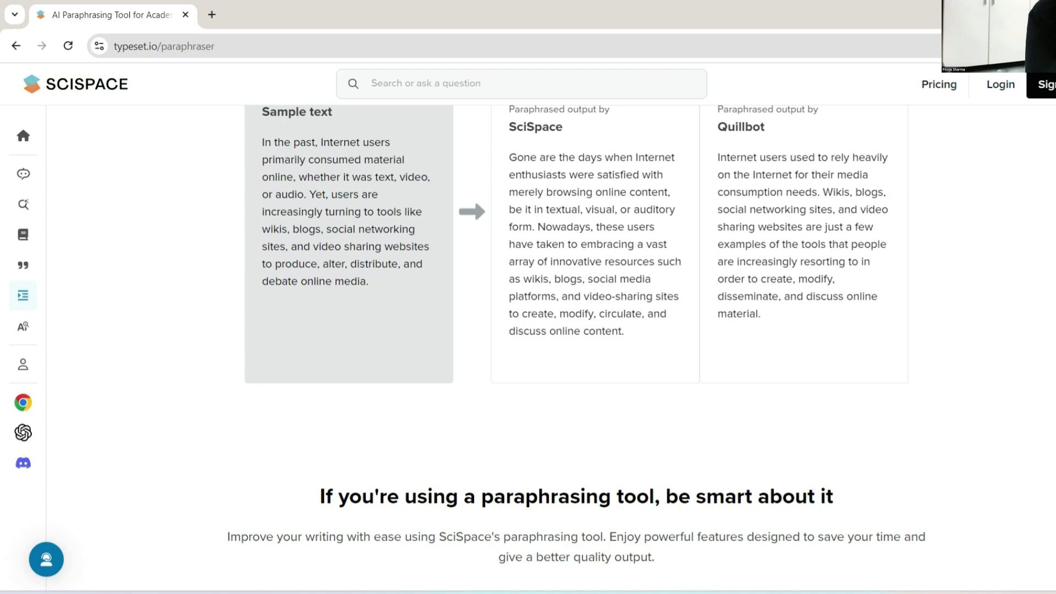
Step: Scroll down to the 'be smart about it' features: 75 languages, AI detection, editable output
scroll(2, 235, "down", 1)
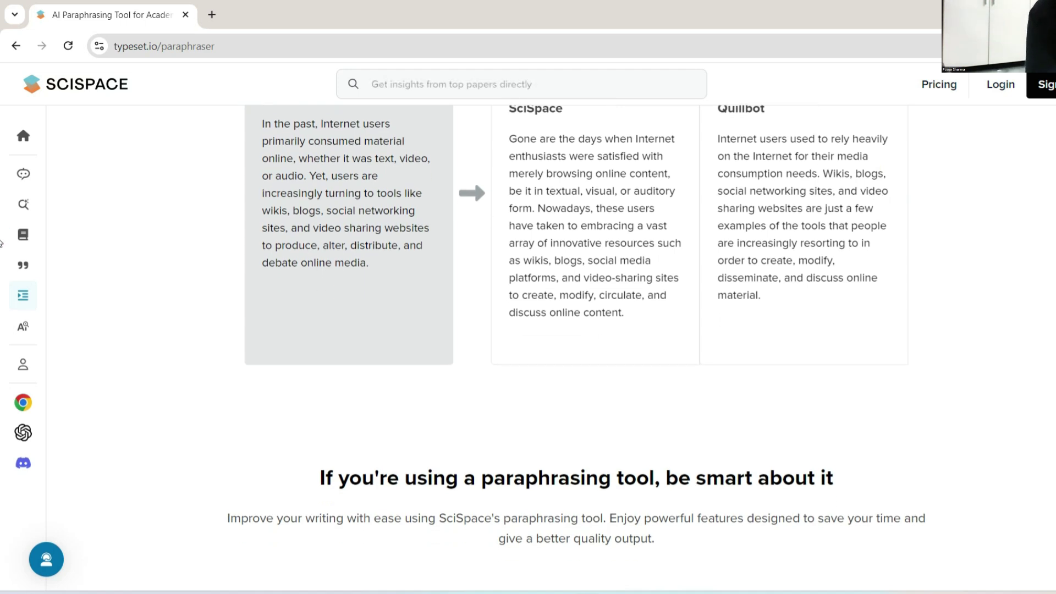
scroll(2, 236, "down", 6)
scroll(2, 283, "down", 2)
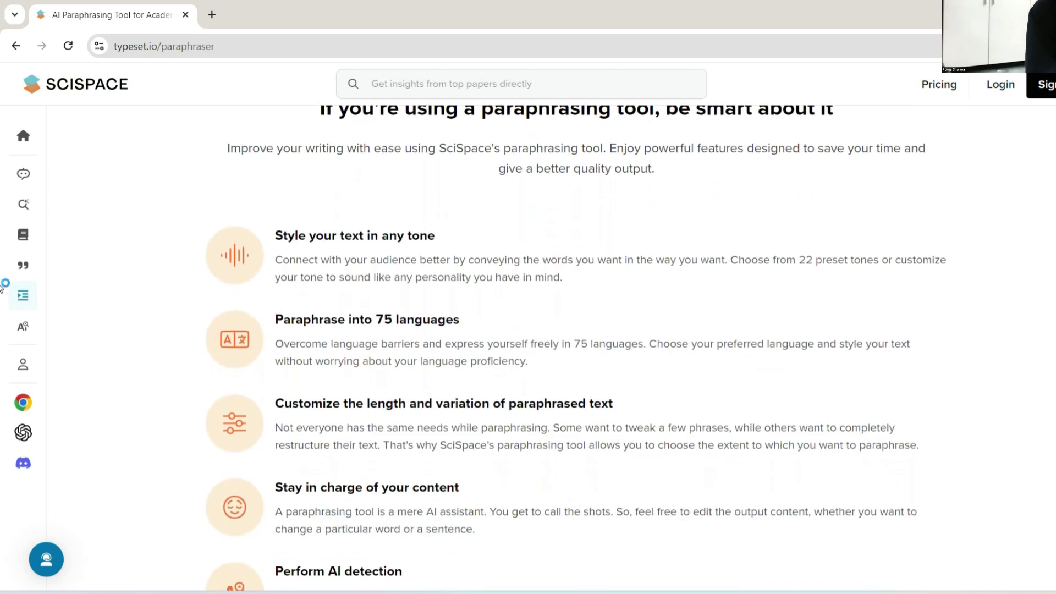
scroll(2, 290, "down", 1)
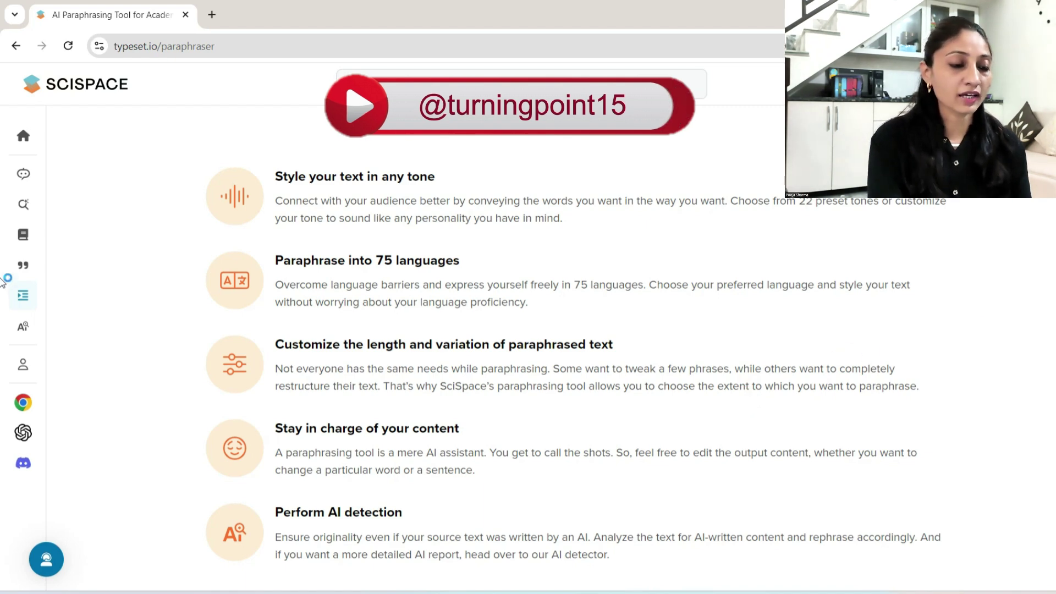
scroll(596, 248, "down", 3)
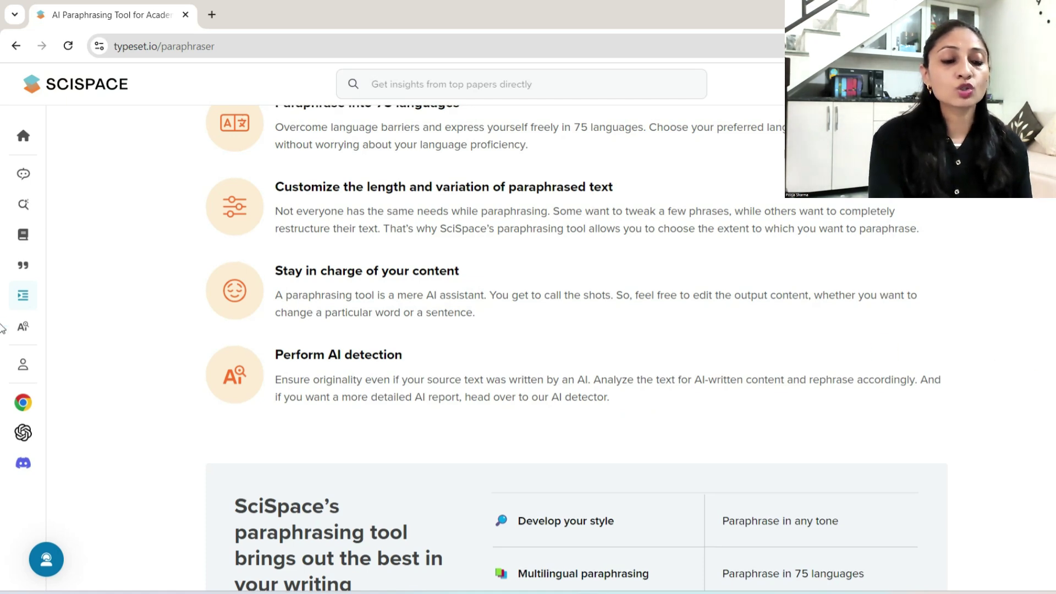
Step: Expand the FAQ answers on what to keep in mind, citing a paraphrase, and cheating
scroll(2, 415, "down", 10)
scroll(1, 415, "down", 3)
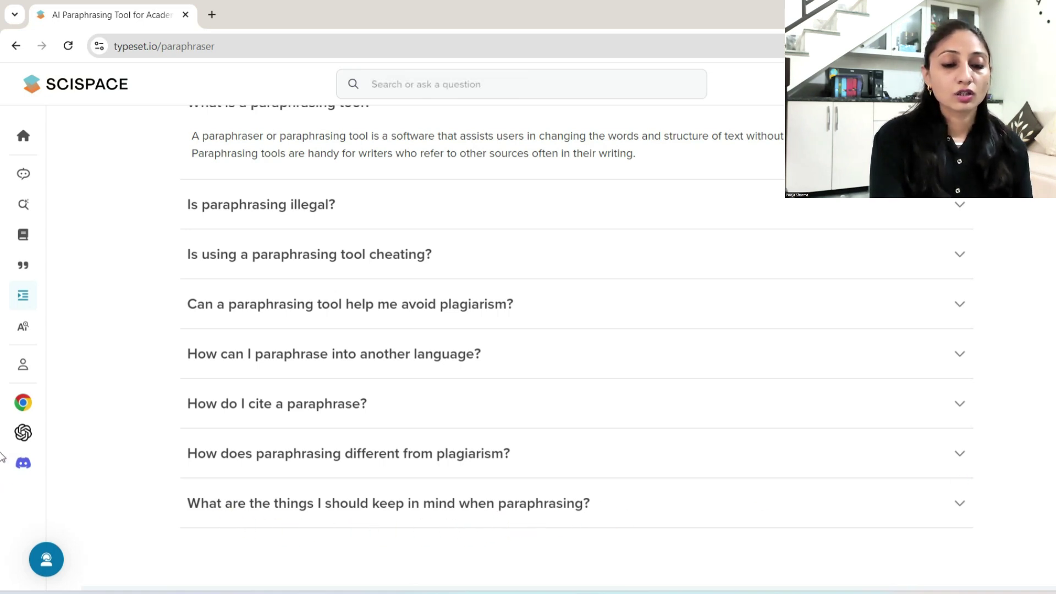
scroll(1, 457, "down", 2)
left_click(960, 394)
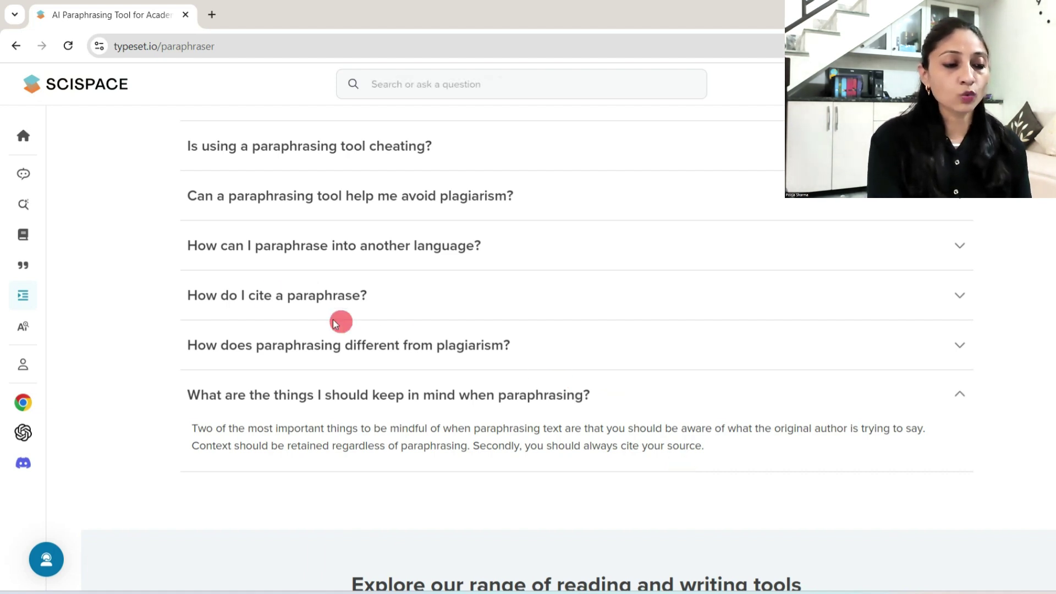
left_click(358, 300)
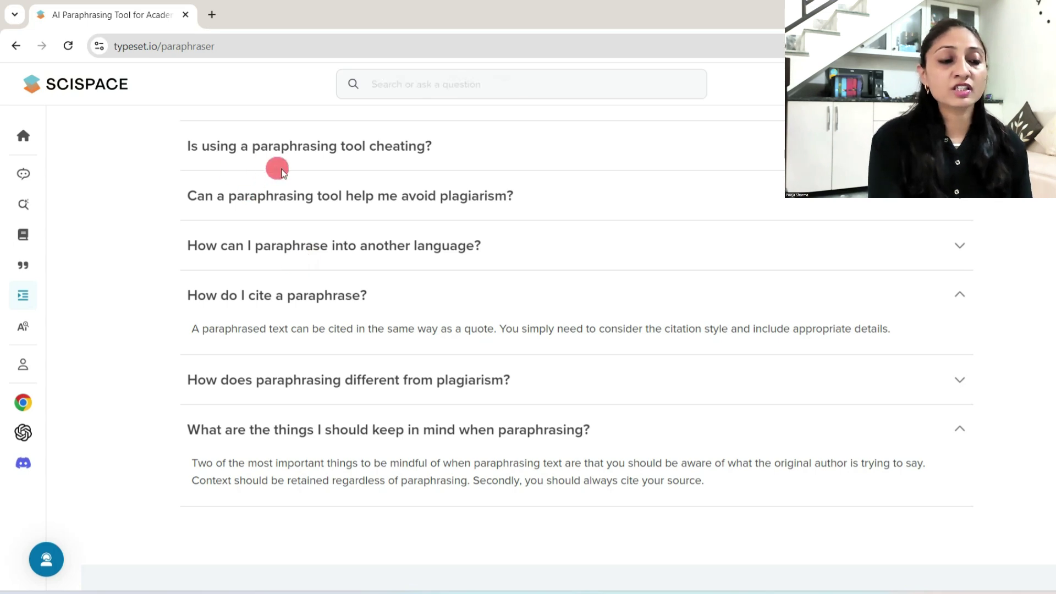
left_click(389, 157)
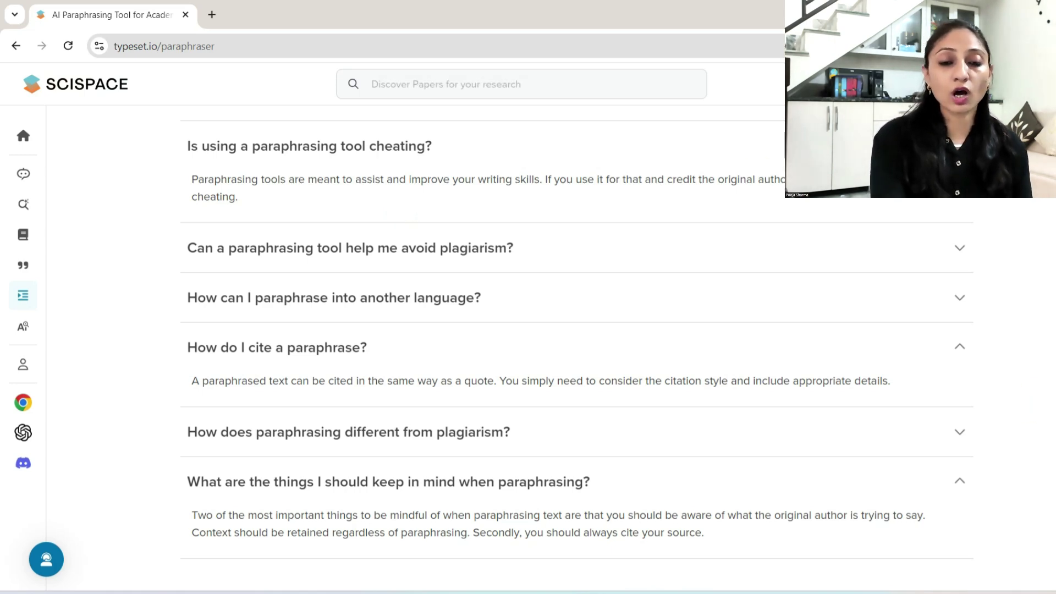
Step: Back at the input, browse the More tone list and close it, keeping Academic mode
scroll(576, 350, "up", 15)
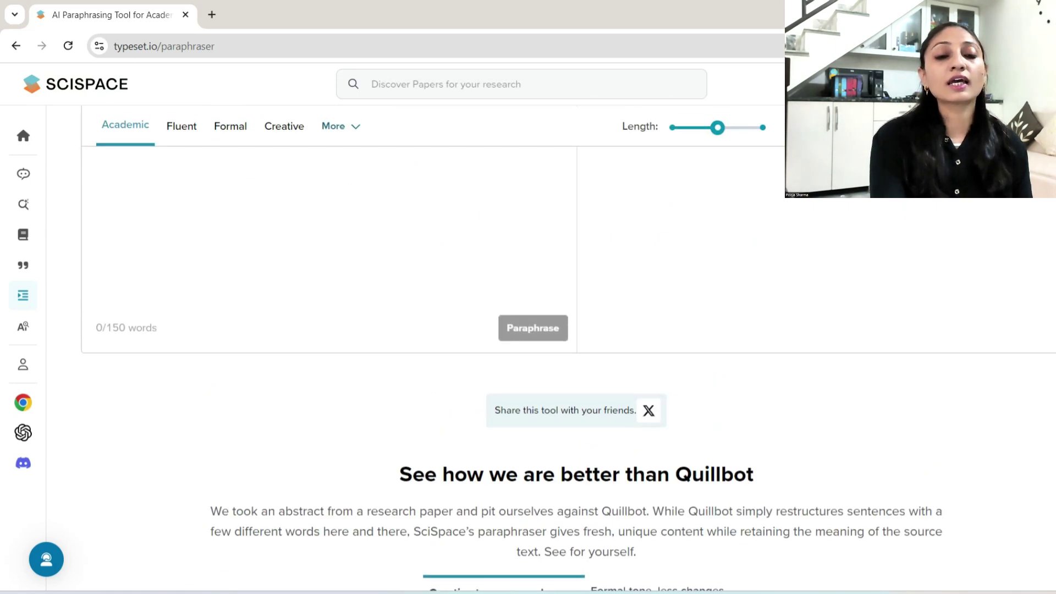
scroll(577, 350, "up", 3)
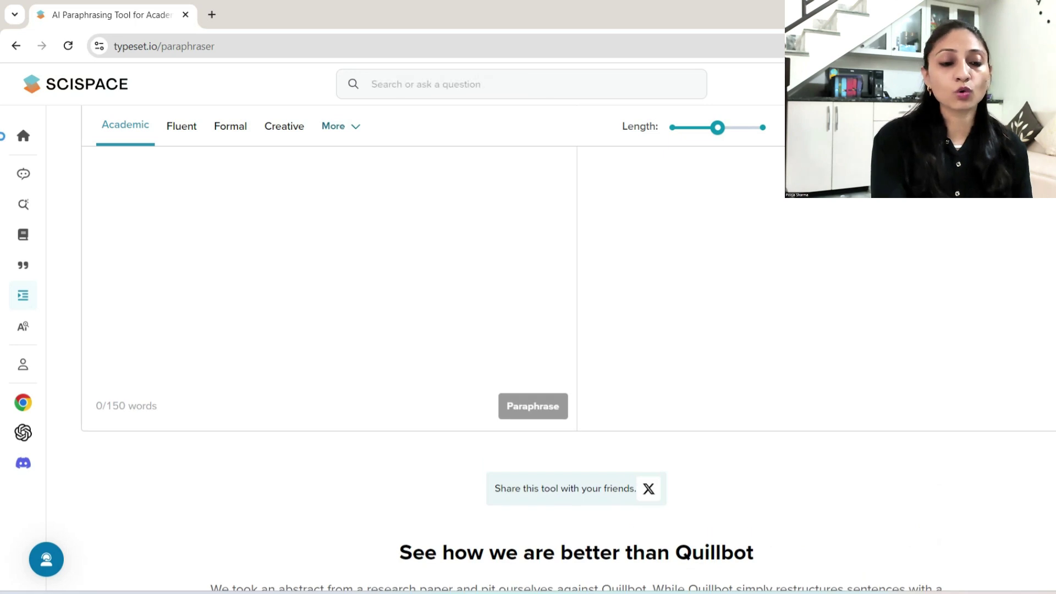
scroll(2, 120, "up", 3)
scroll(4, 105, "down", 2)
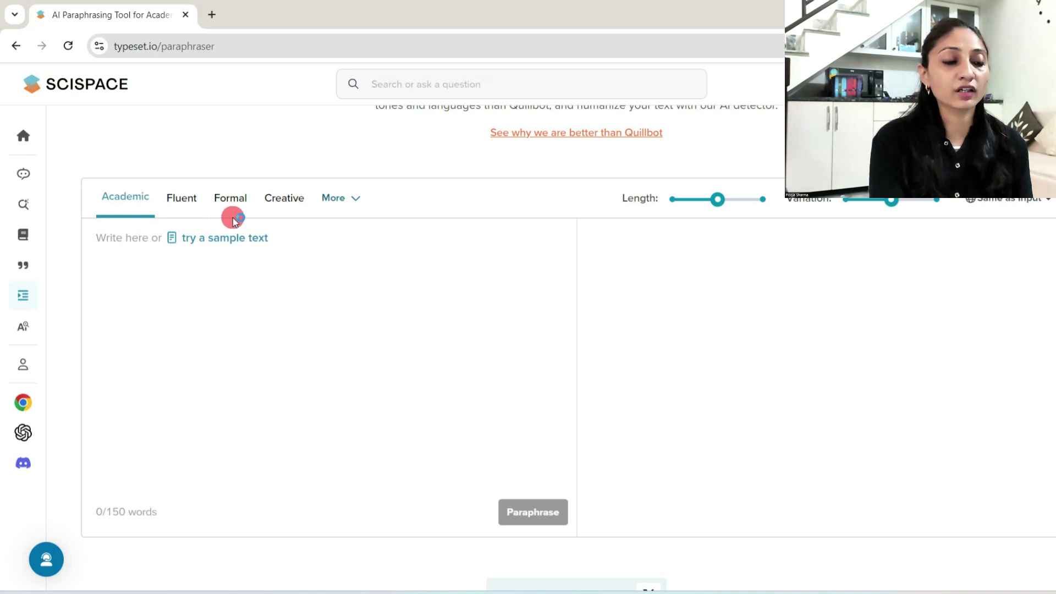
left_click(356, 198)
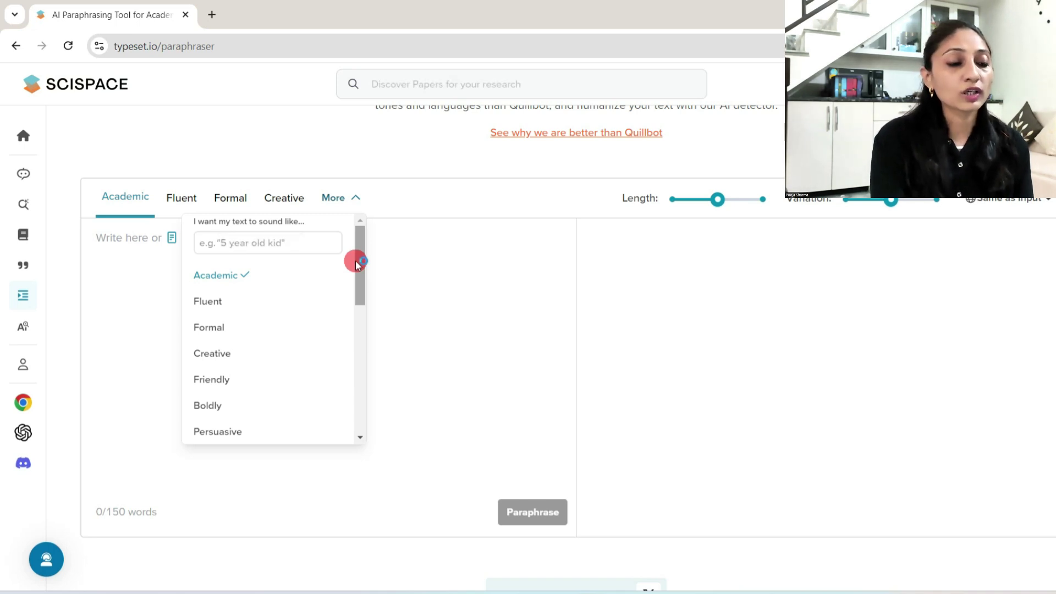
left_click_drag(355, 263, 357, 395)
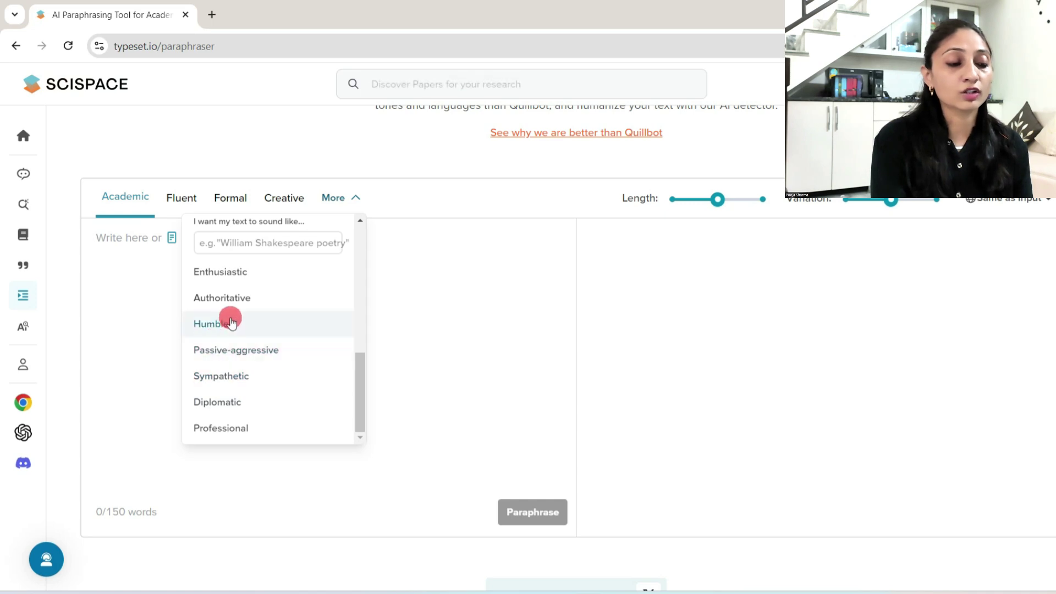
scroll(250, 406, "up", 3)
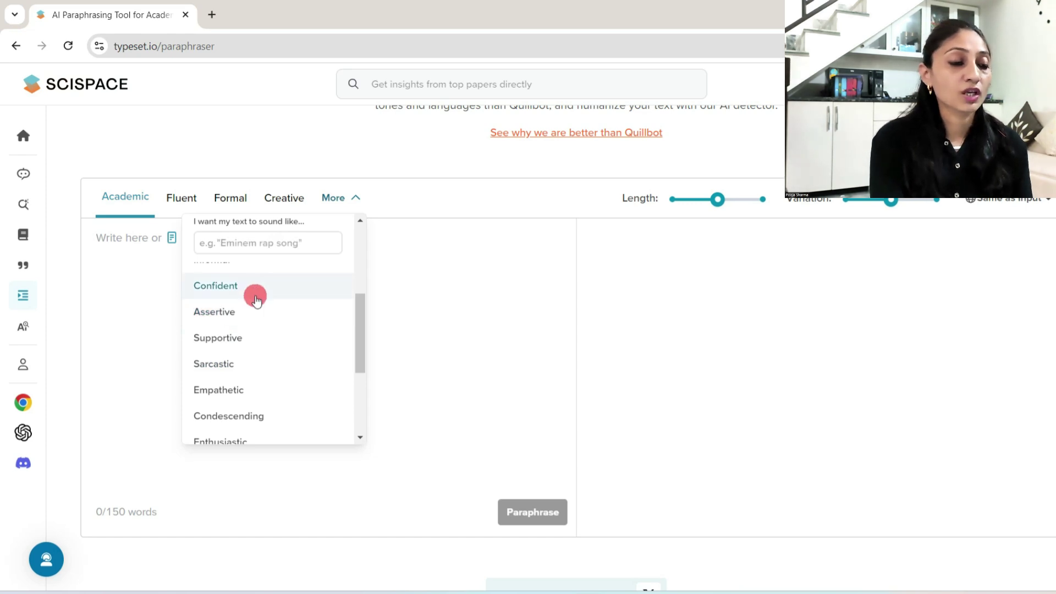
left_click(92, 274)
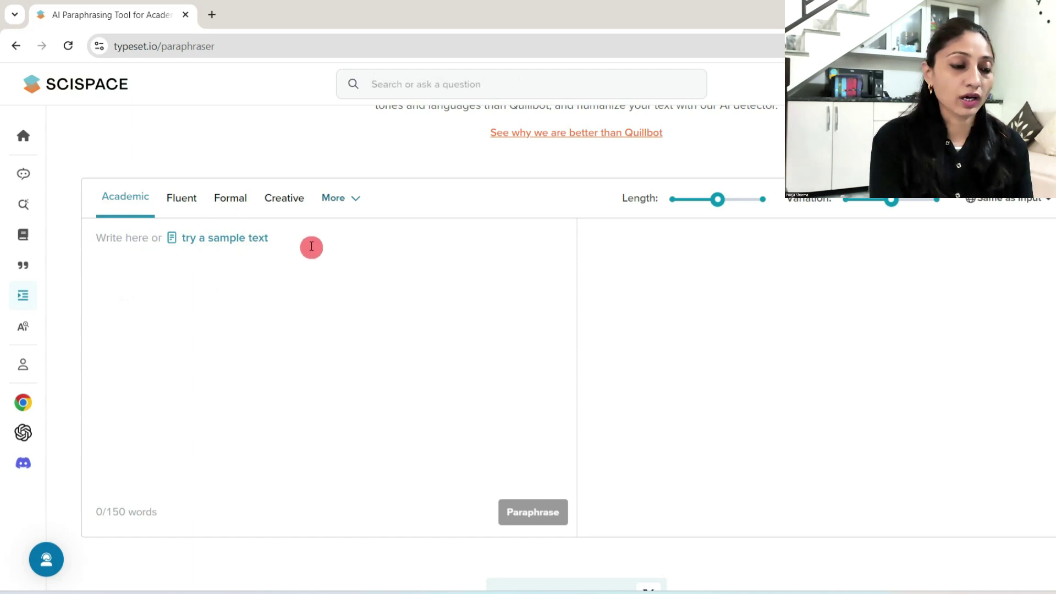
Step: Load the 105-word Artificial Intelligence sample text and paraphrase it in Academic mode
left_click(254, 238)
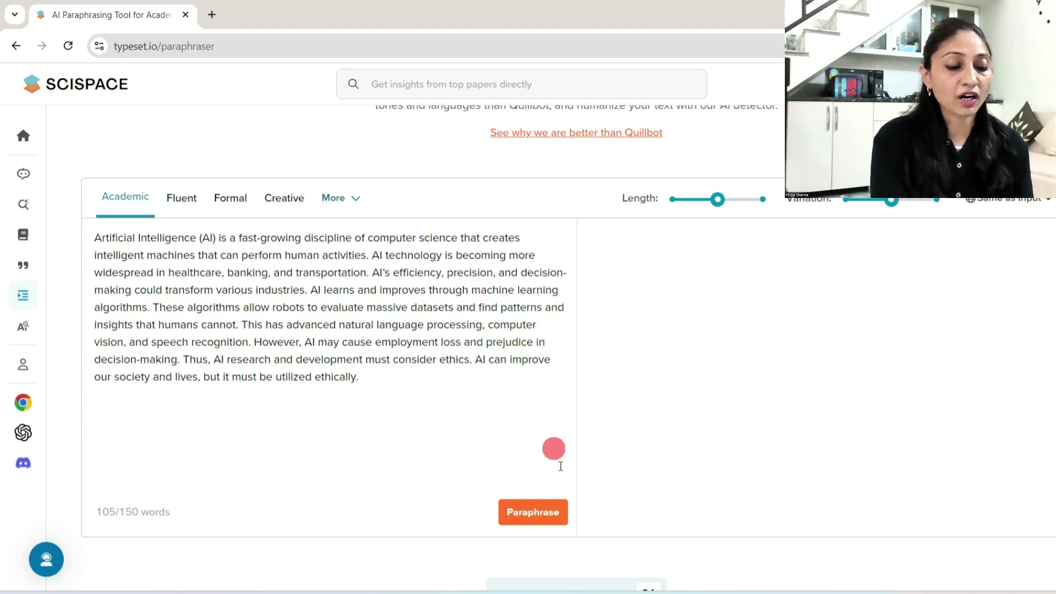
left_click(526, 513)
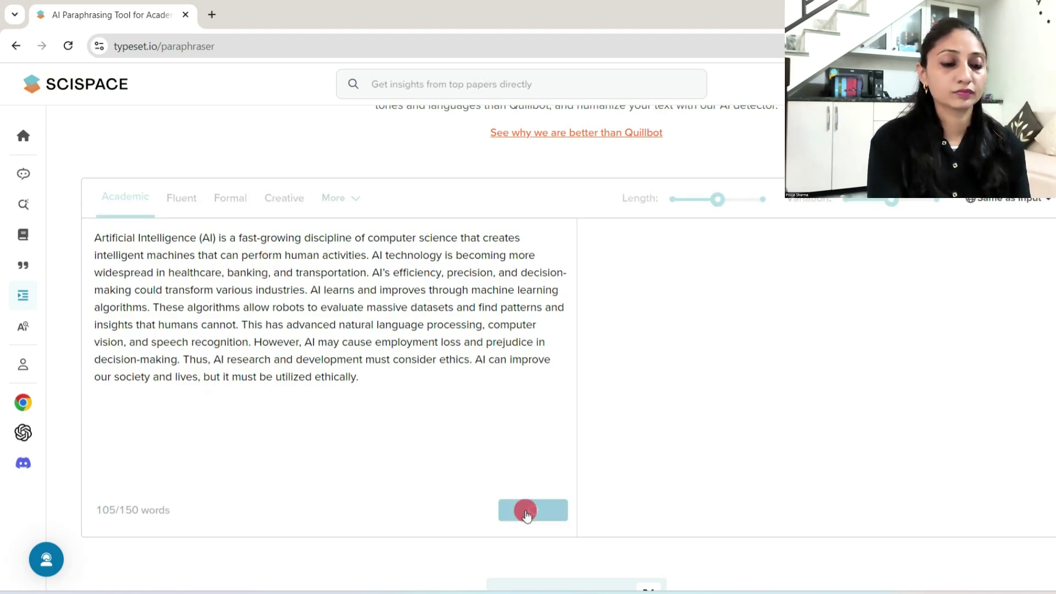